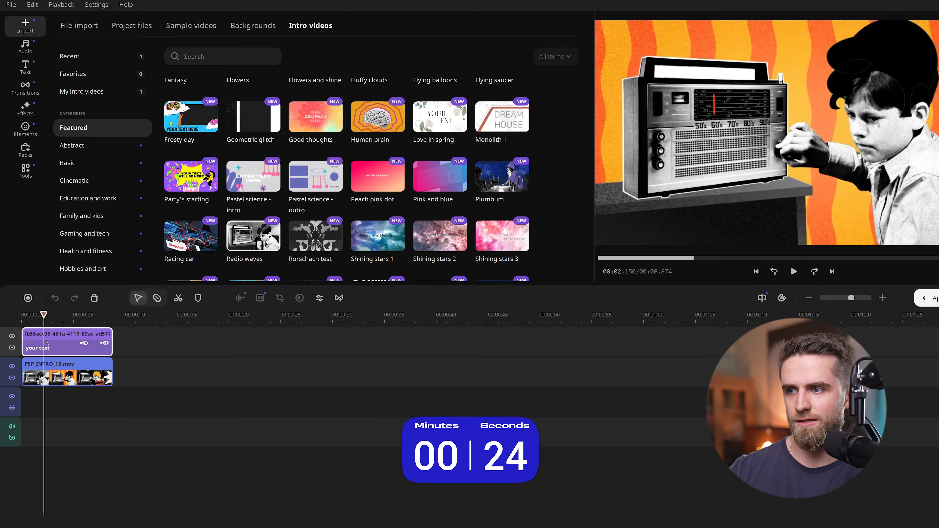
Step: Replace the placeholder title text in the Radio waves intro with "Movavi tech tips"
{"action": "double_click", "coordinate": [89, 349]}
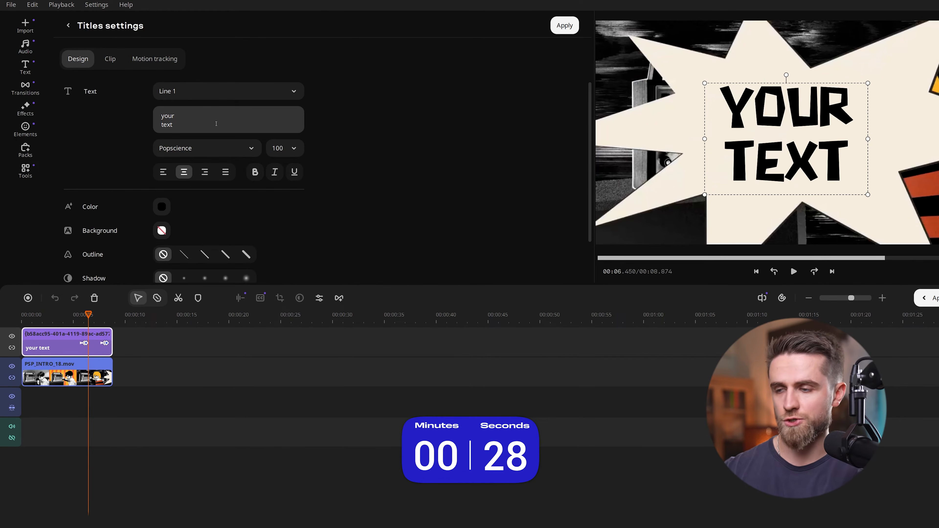
{"action": "left_click_drag", "start_coordinate": [195, 124], "coordinate": [159, 114]}
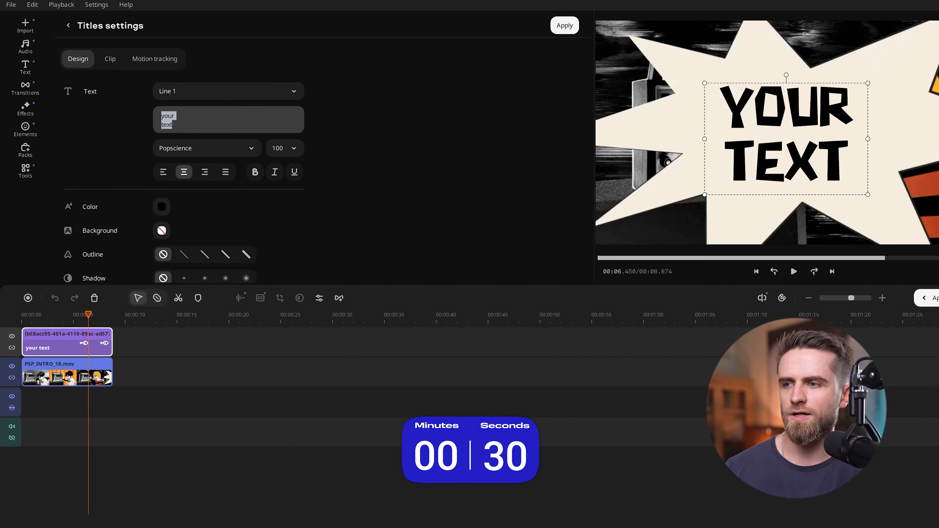
{"action": "type", "text": "Mova"}
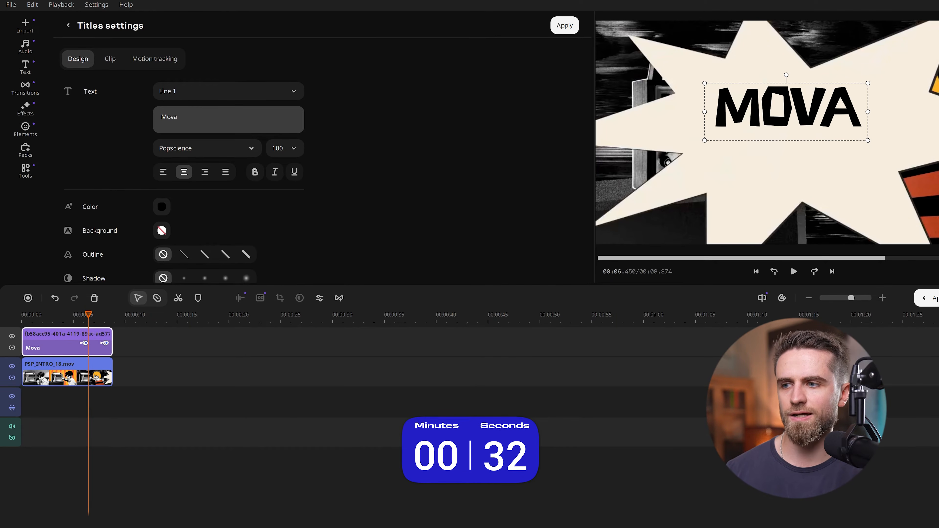
{"action": "type", "text": "vi tech"}
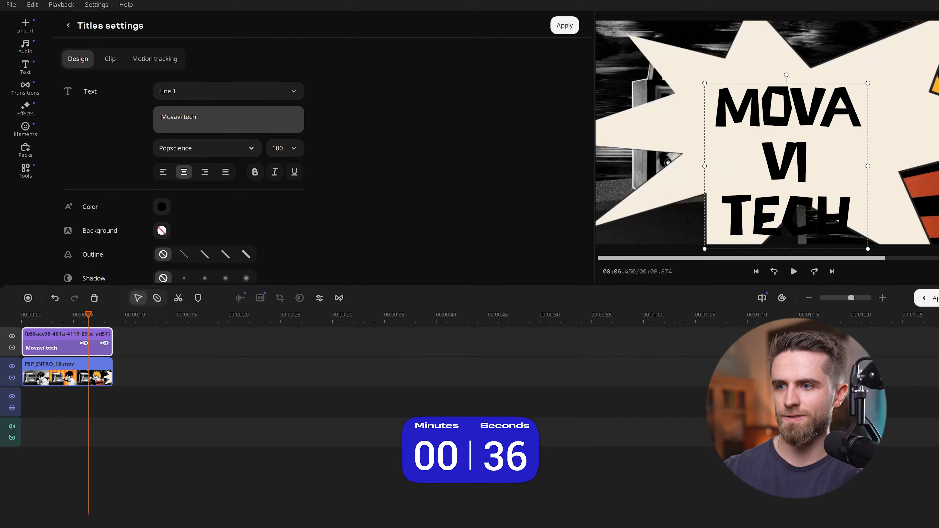
{"action": "type", "text": " tips"}
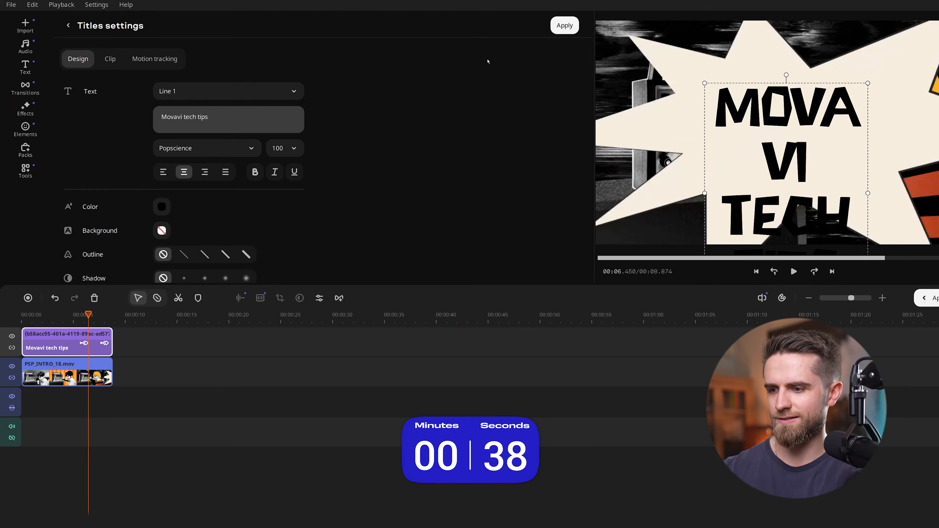
Step: Set the "Movavi tech tips" title's font size to 72 and slightly widen its text box
{"action": "left_click", "coordinate": [284, 148]}
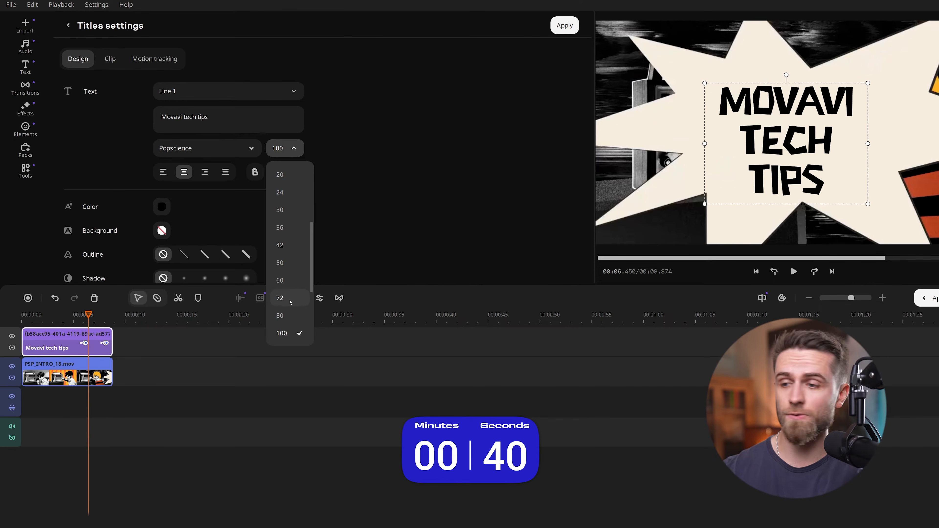
{"action": "left_click", "coordinate": [279, 298]}
{"action": "mouse_move", "coordinate": [867, 143]}
{"action": "left_mouse_down"}
{"action": "mouse_move", "coordinate": [894, 144]}
{"action": "mouse_move", "coordinate": [878, 142]}
{"action": "left_mouse_up"}
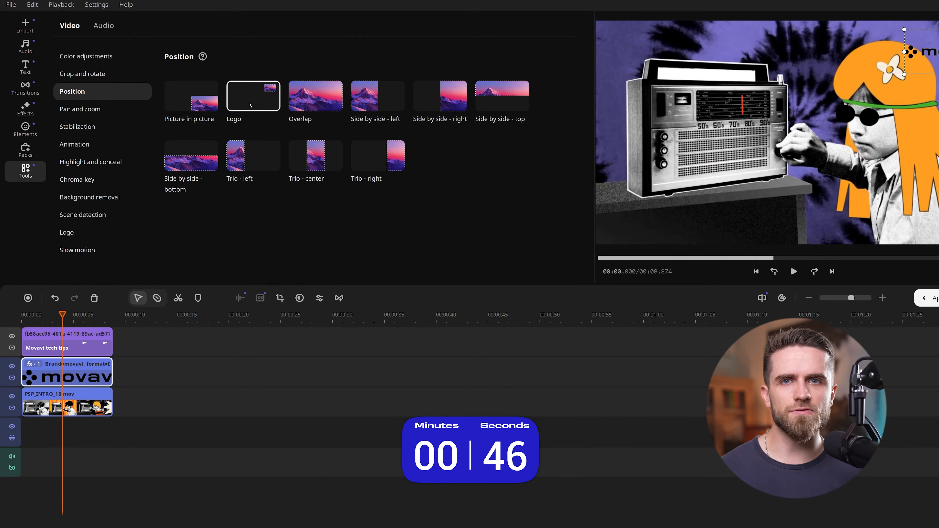
Step: Play the customized intro from the beginning to check the title and logo
{"action": "left_click_drag", "start_coordinate": [62, 315], "coordinate": [21, 315]}
{"action": "key", "text": "space"}
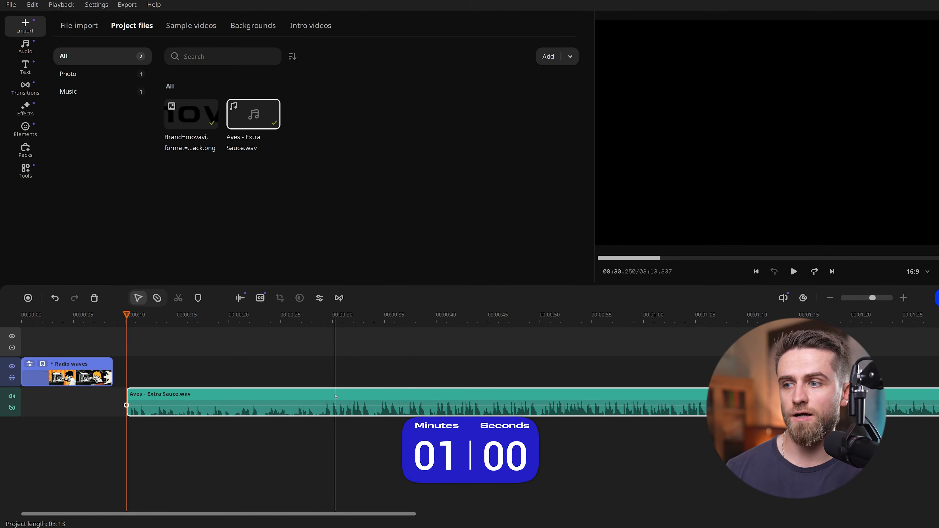
Step: Trim Aves - Extra Sauce.wav to the end of the Radio waves intro and set the music volume to about 76%
{"action": "left_click_drag", "start_coordinate": [335, 397], "coordinate": [208, 400]}
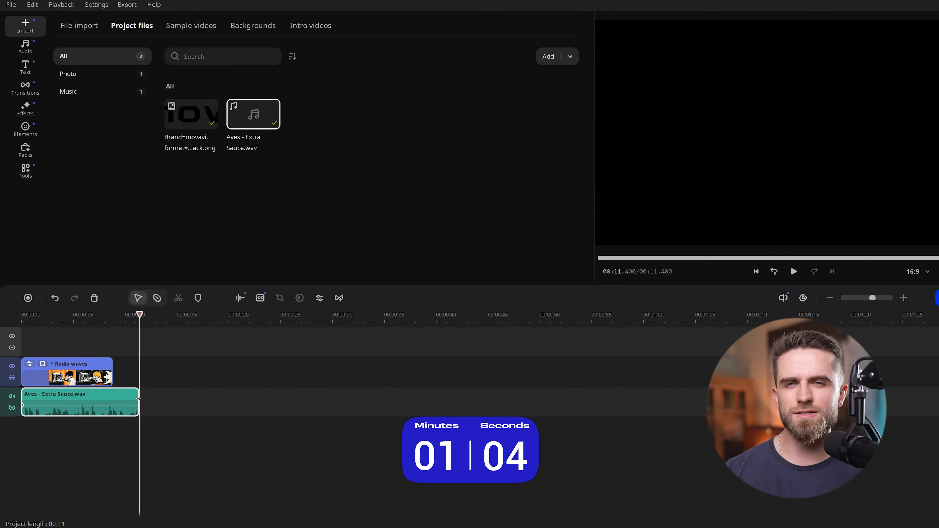
{"action": "left_click_drag", "start_coordinate": [137, 402], "coordinate": [115, 402]}
{"action": "left_click", "coordinate": [78, 380]}
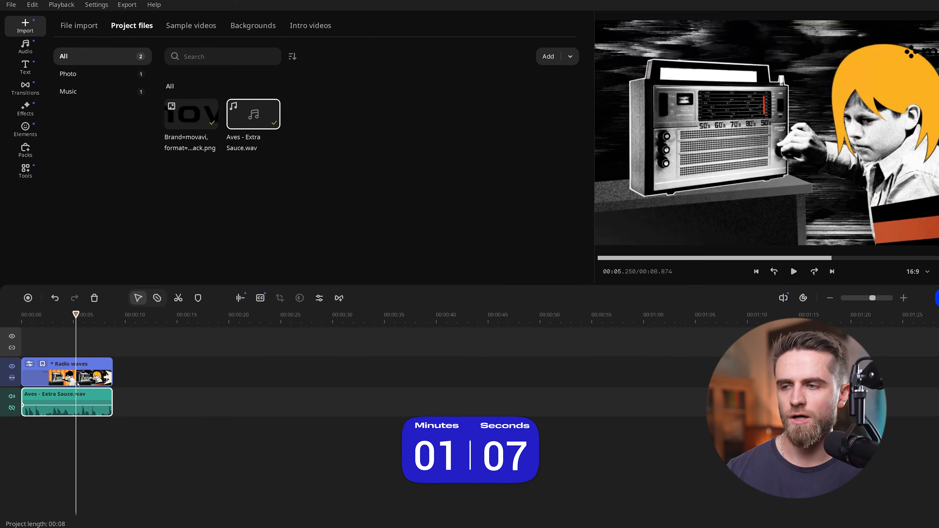
{"action": "double_click", "coordinate": [78, 394]}
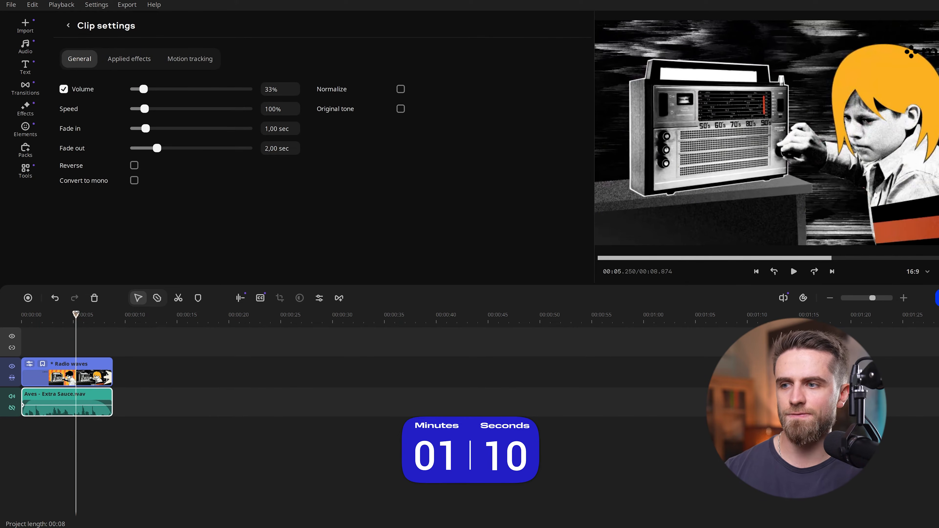
{"action": "left_click", "coordinate": [25, 314]}
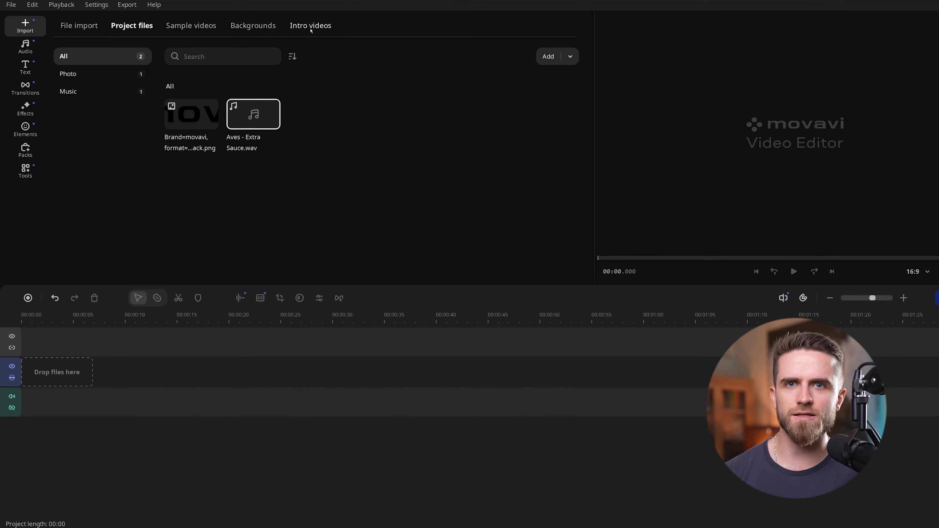
Step: Add the New intro template from My intro videos to the start of the empty video track
{"action": "left_click", "coordinate": [312, 28]}
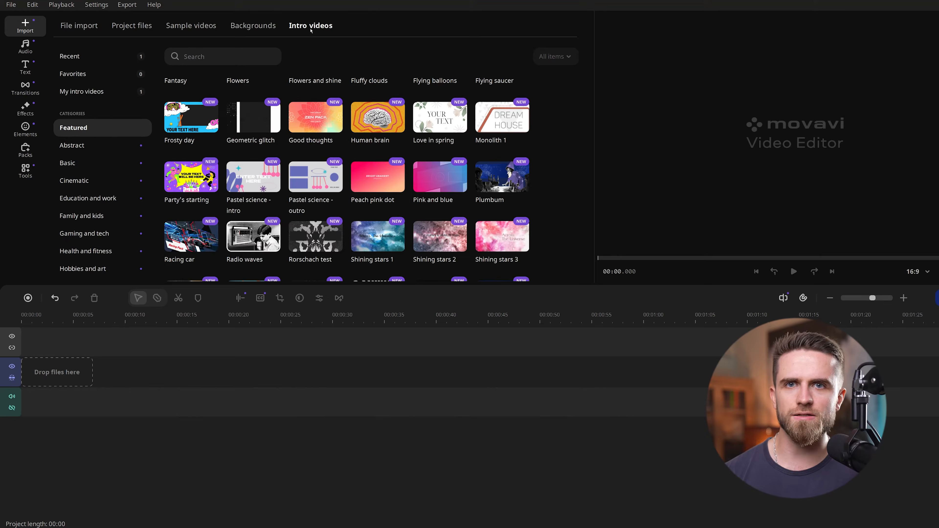
{"action": "left_click", "coordinate": [109, 56]}
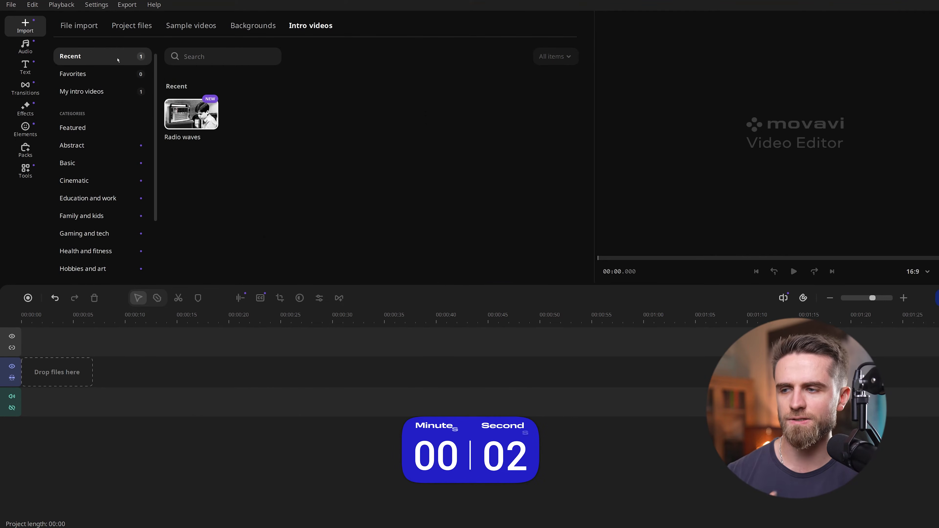
{"action": "left_click", "coordinate": [109, 74]}
{"action": "left_click", "coordinate": [106, 92]}
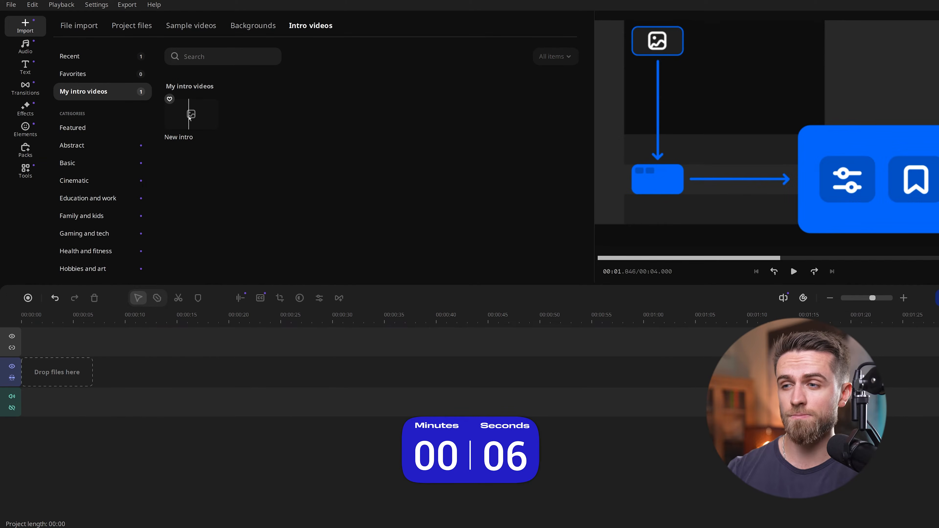
{"action": "left_click_drag", "start_coordinate": [189, 117], "coordinate": [60, 377]}
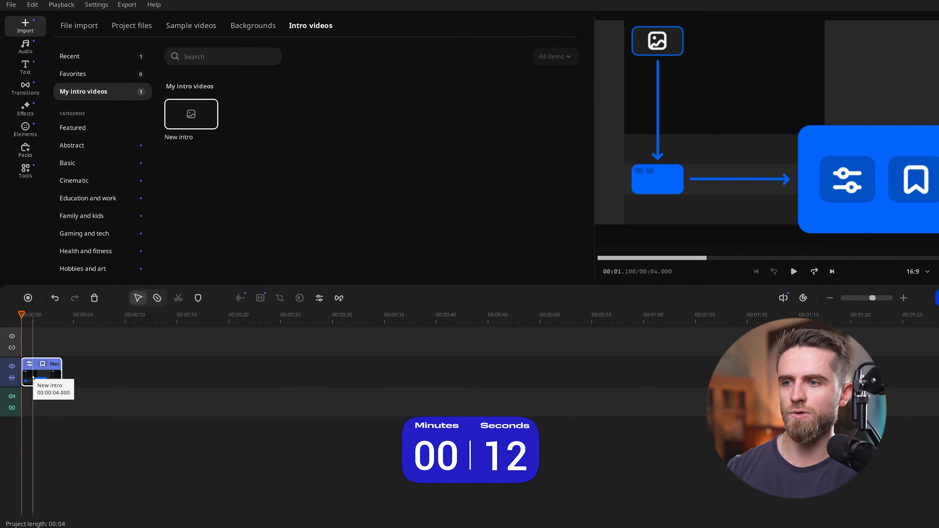
Step: Add the Red gradient background to the New intro's timeline and delete the mint green background clip
{"action": "scroll", "coordinate": [39, 376], "scroll_direction": "up", "scroll_amount": 6}
{"action": "scroll", "coordinate": [39, 375], "scroll_direction": "down", "scroll_amount": 1}
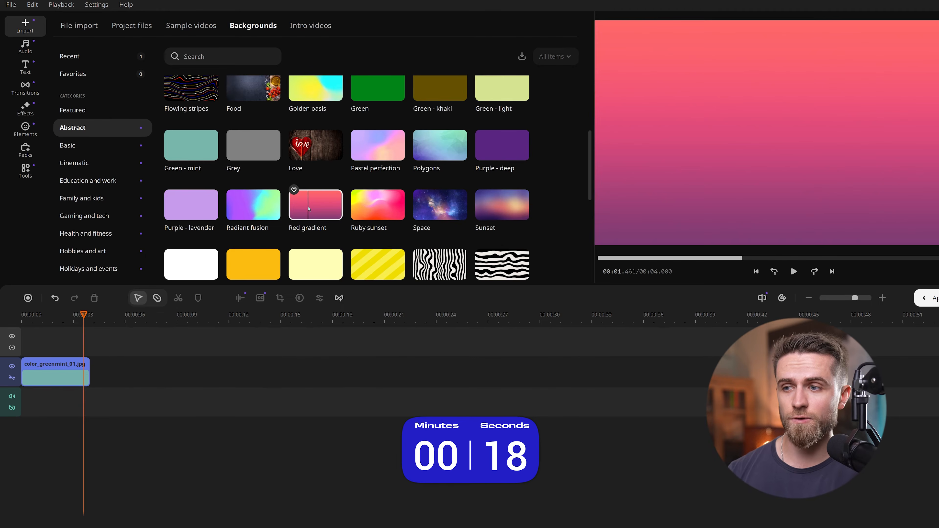
{"action": "left_click_drag", "start_coordinate": [313, 209], "coordinate": [111, 372]}
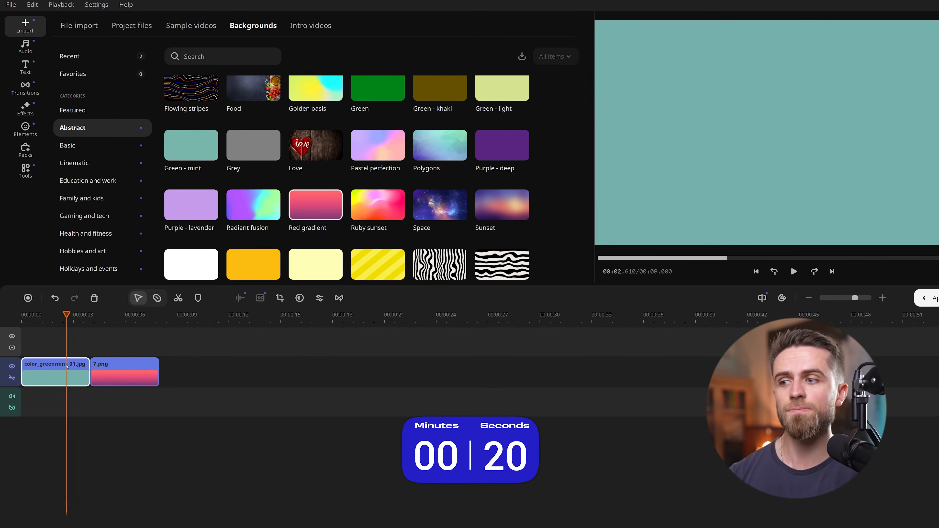
{"action": "key", "text": "Delete"}
{"action": "left_click", "coordinate": [23, 315]}
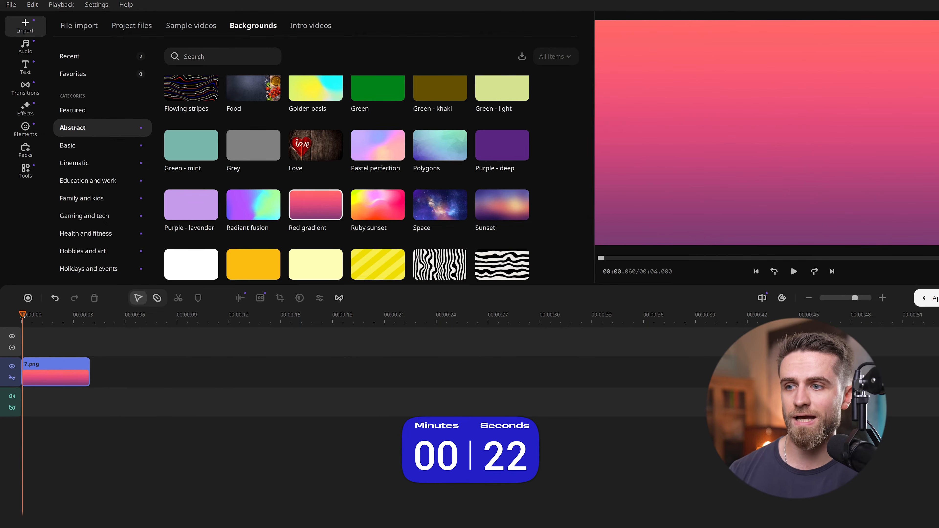
{"action": "key", "text": "space"}
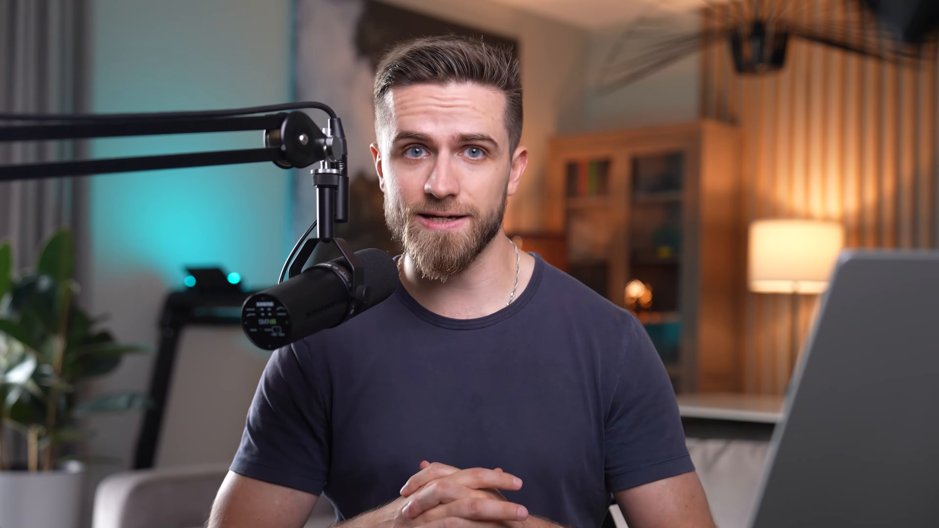
Step: Add the Studio title from the Opening category to the title track above the gradient background
{"action": "left_click", "coordinate": [25, 66]}
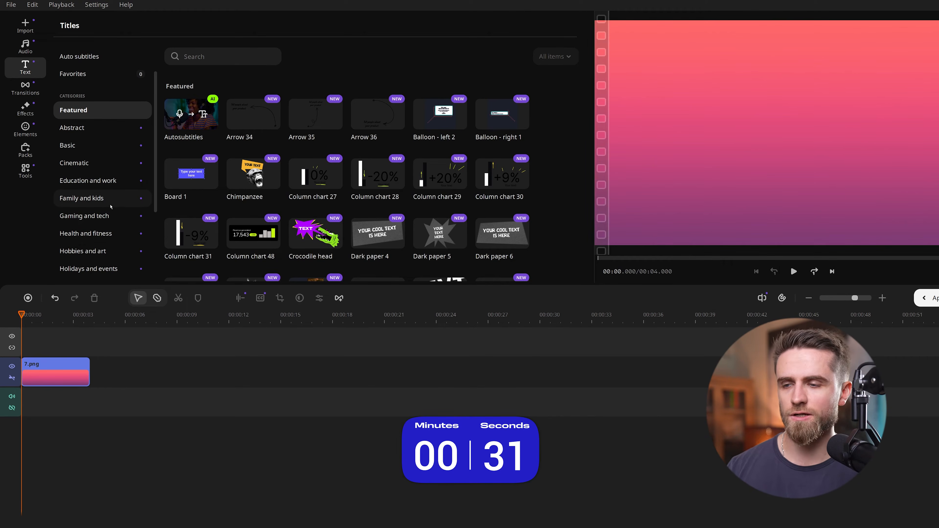
{"action": "scroll", "coordinate": [107, 207], "scroll_direction": "down", "scroll_amount": 3}
{"action": "left_click", "coordinate": [101, 267]}
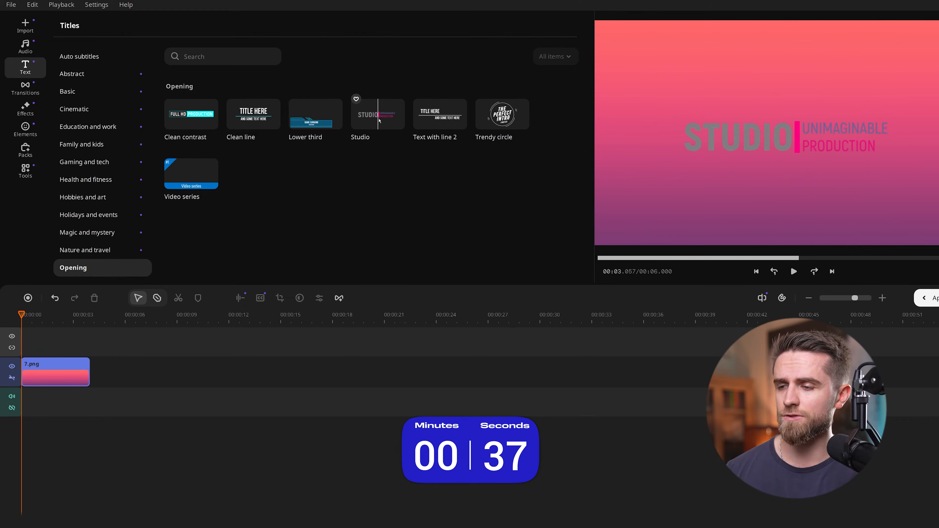
{"action": "left_click_drag", "start_coordinate": [383, 121], "coordinate": [157, 340]}
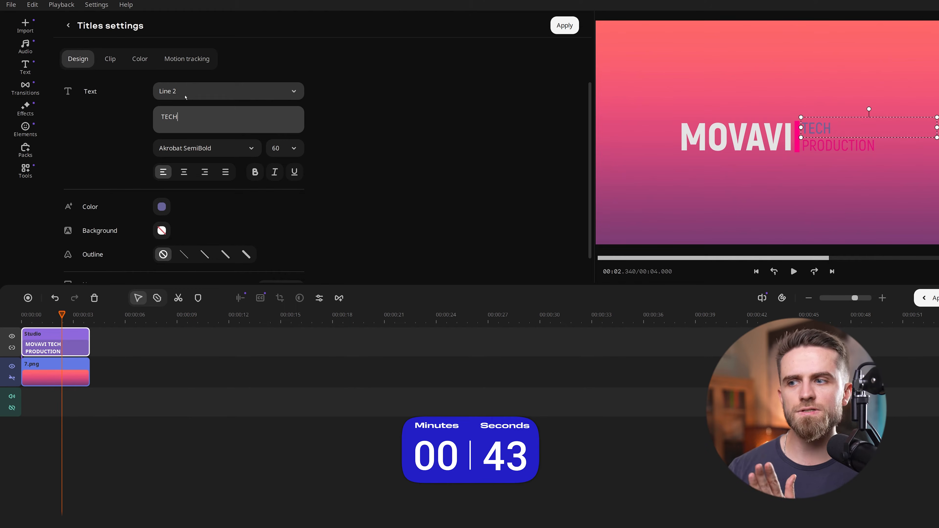
Step: Set the text color of the Studio title's Line 2 to #e3e3e3
{"action": "left_click", "coordinate": [162, 206]}
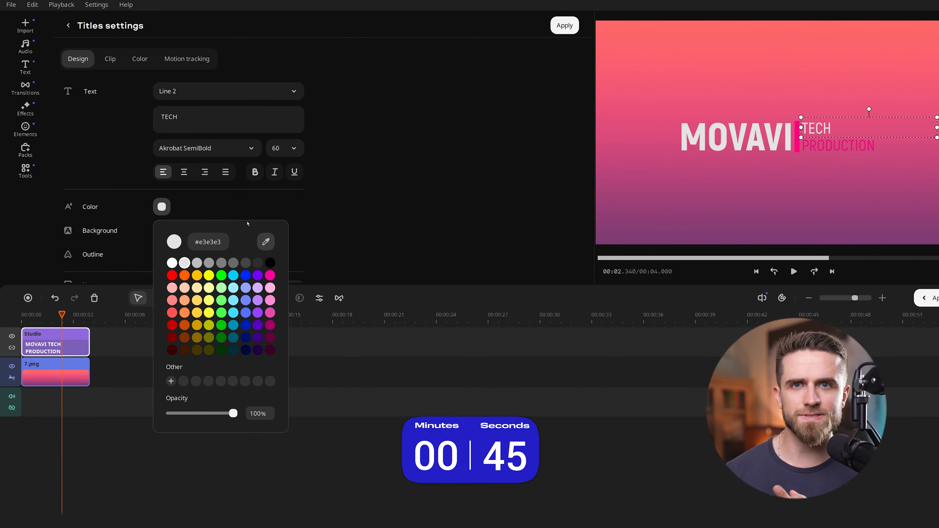
{"action": "left_click", "coordinate": [213, 122]}
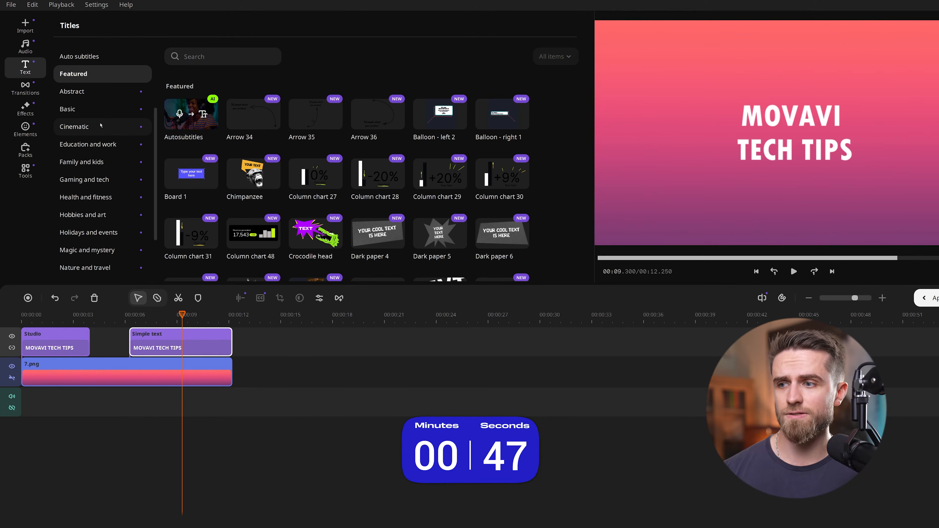
Step: Apply an Easy animation preset to the Simple text clip on the title track
{"action": "left_click", "coordinate": [25, 171]}
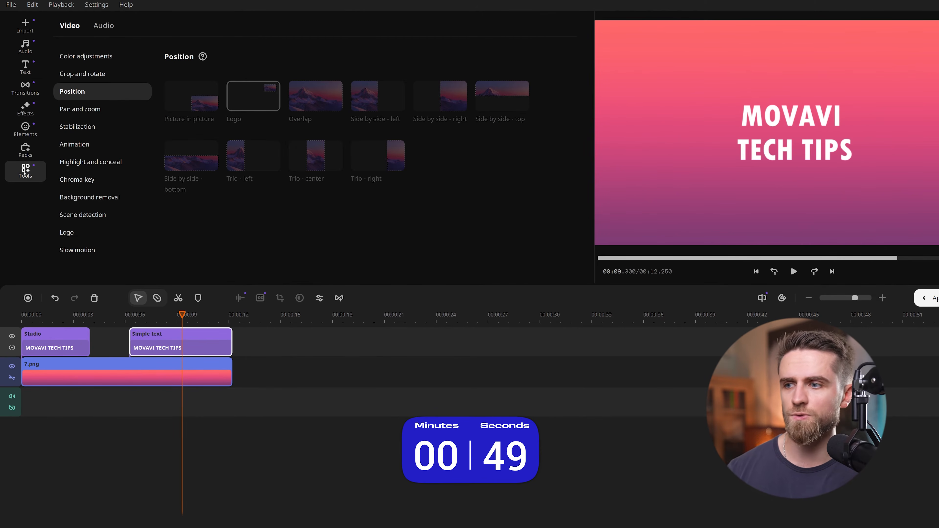
{"action": "left_click", "coordinate": [90, 145]}
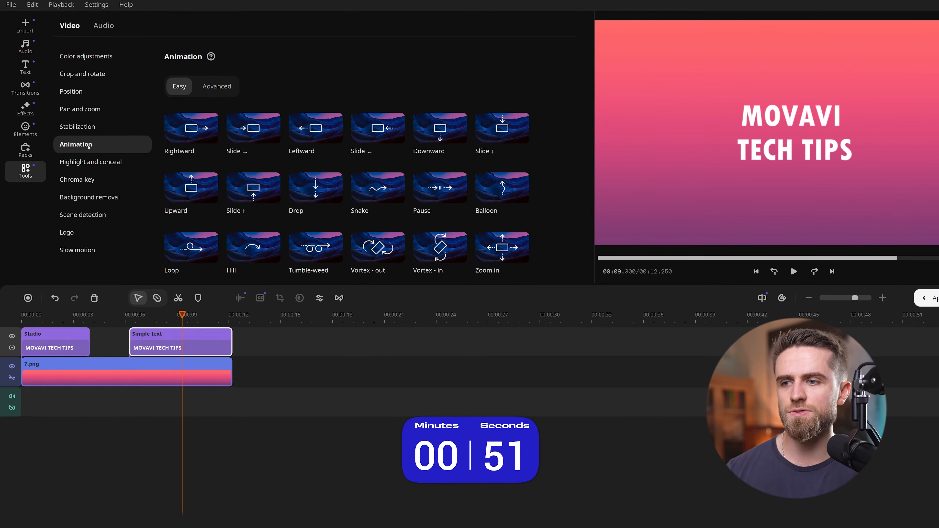
{"action": "scroll", "coordinate": [315, 222], "scroll_direction": "down", "scroll_amount": 1}
{"action": "left_click_drag", "start_coordinate": [316, 257], "coordinate": [219, 347]}
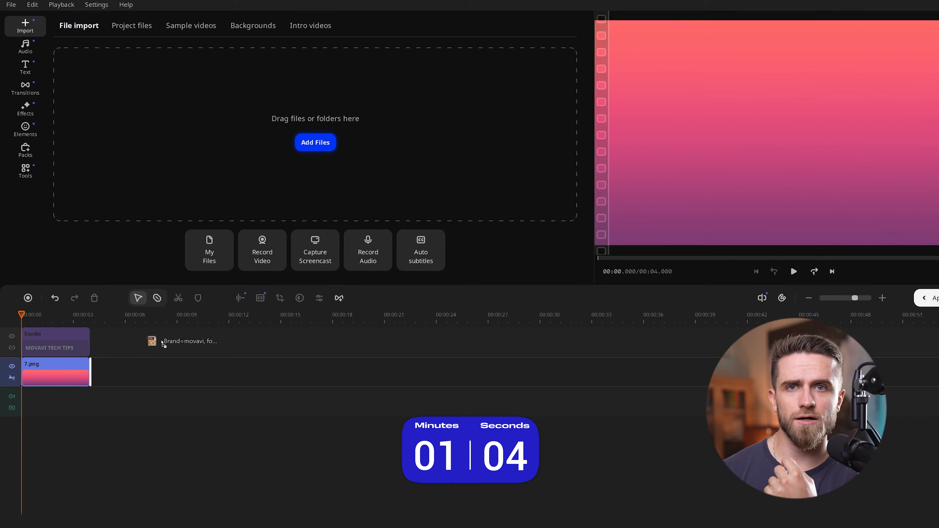
Step: Place the Movavi logo image on a track between the title and background, matching their start and end
{"action": "left_click_drag", "start_coordinate": [154, 355], "coordinate": [65, 365]}
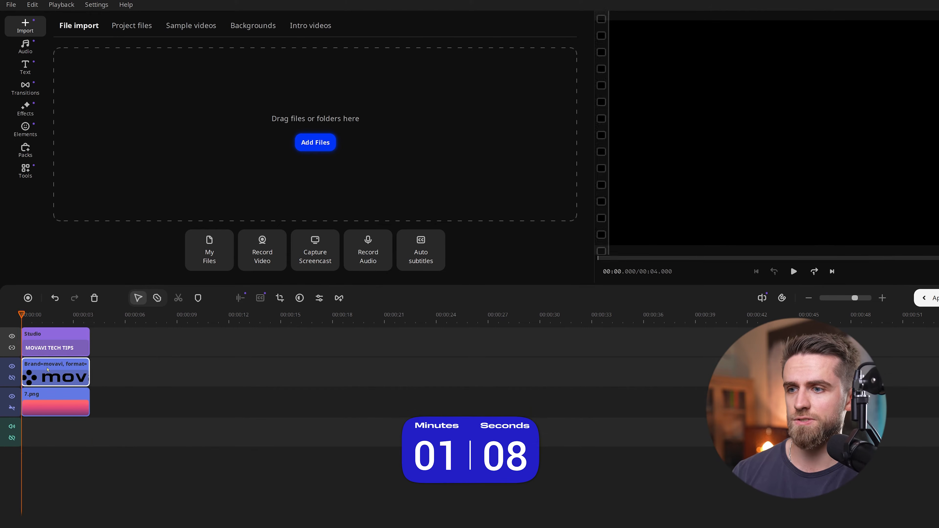
{"action": "left_click", "coordinate": [88, 371]}
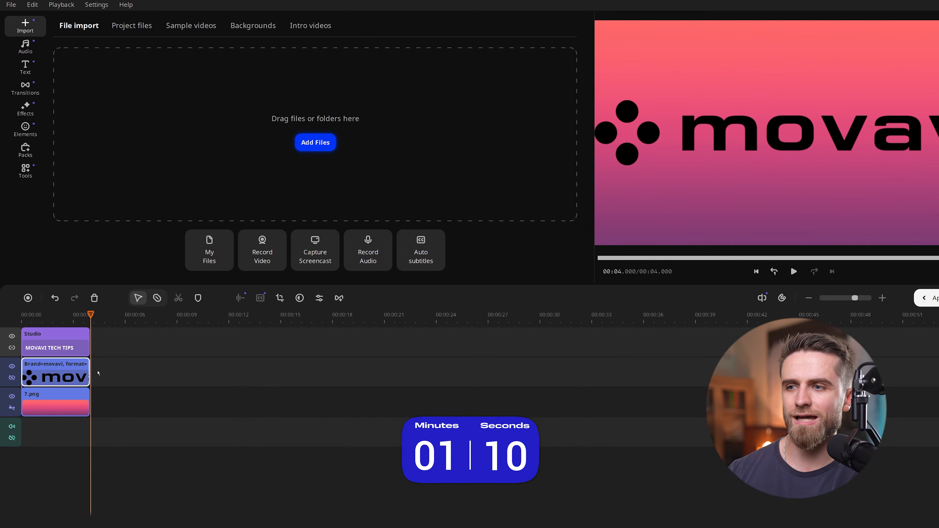
Step: Shrink the logo as a picture-in-picture overlay, position it just above the word MOVAVI, and preview the intro
{"action": "double_click", "coordinate": [63, 369]}
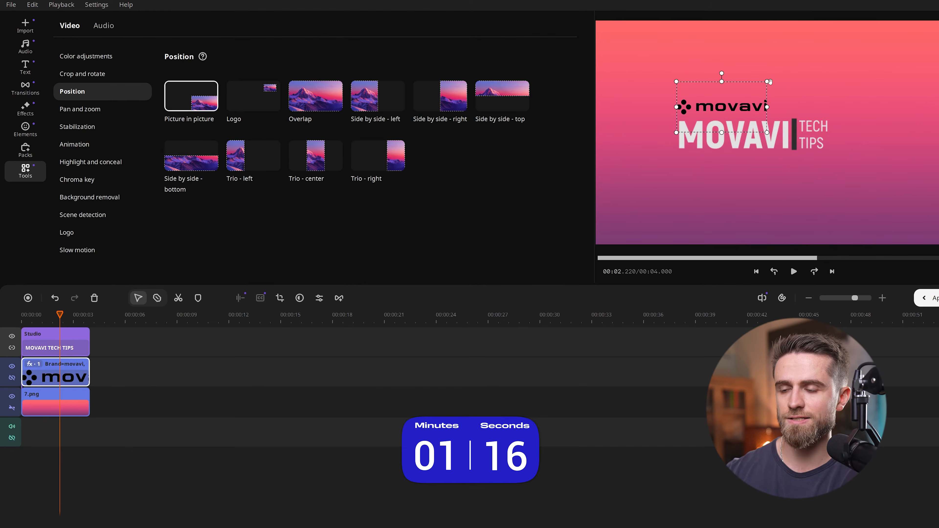
{"action": "left_click_drag", "start_coordinate": [735, 101], "coordinate": [734, 92]}
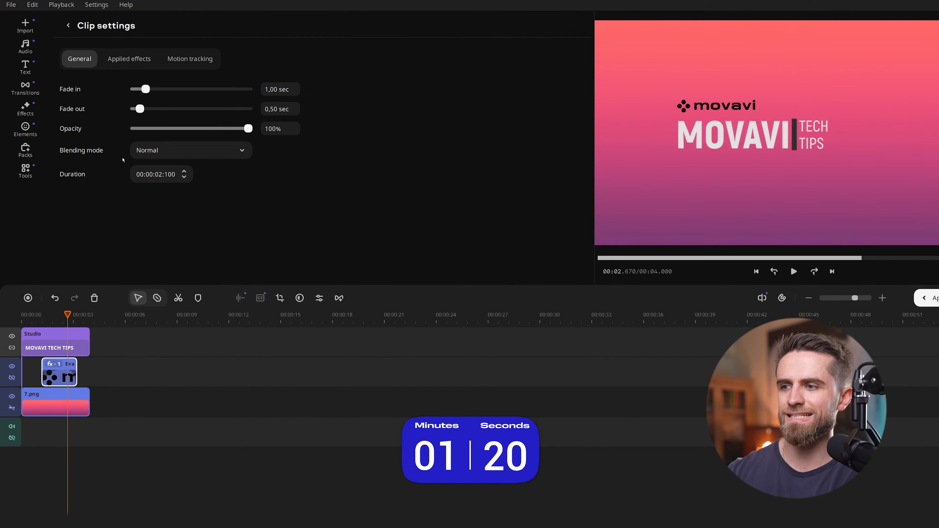
{"action": "left_click", "coordinate": [41, 319]}
{"action": "key", "text": "space"}
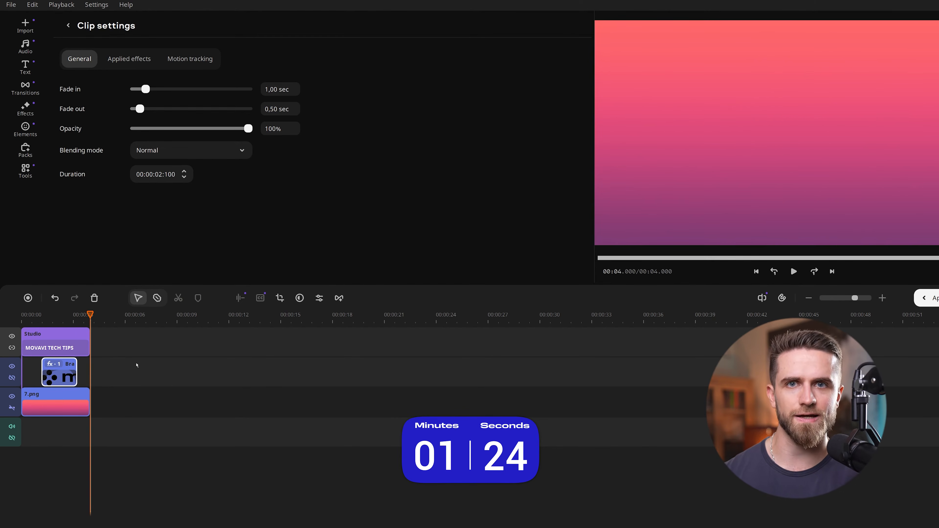
Step: Add the Lo-Fi music Calm Water (Lofi Trip-hop) to the audio track and trim it to end with the background clip
{"action": "left_click", "coordinate": [27, 55]}
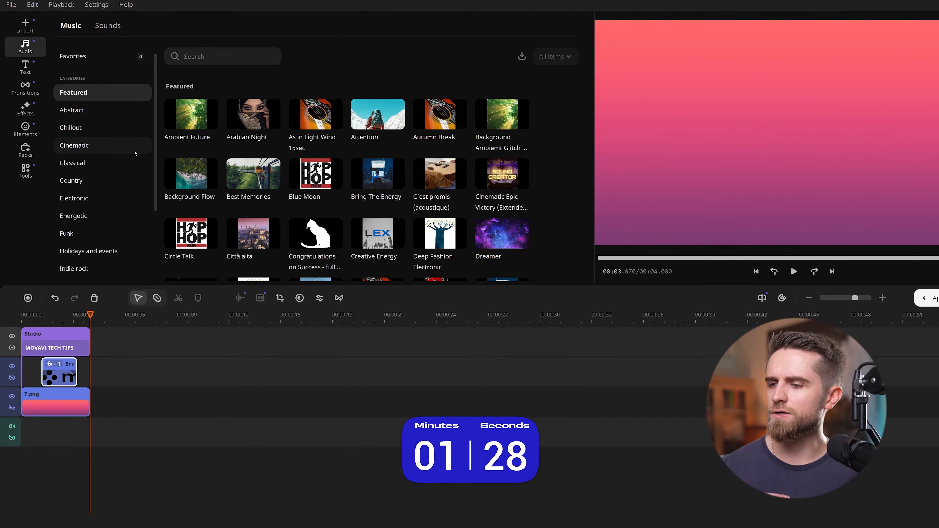
{"action": "scroll", "coordinate": [97, 201], "scroll_direction": "down", "scroll_amount": 5}
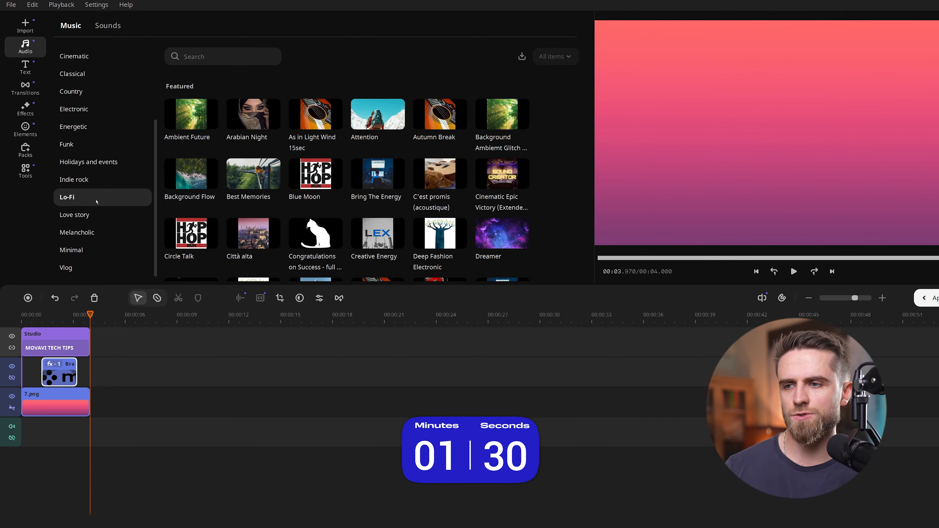
{"action": "left_click", "coordinate": [96, 202]}
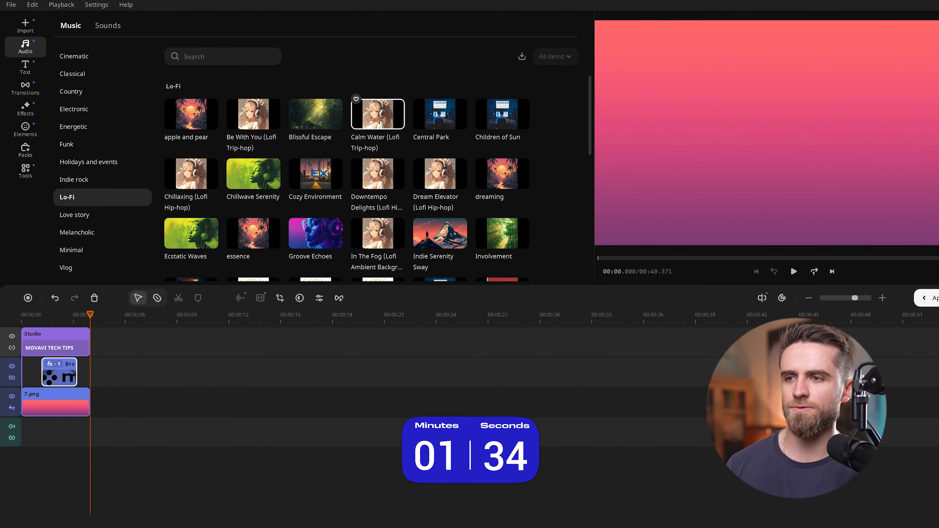
{"action": "left_click_drag", "start_coordinate": [382, 114], "coordinate": [93, 431]}
{"action": "left_click_drag", "start_coordinate": [155, 425], "coordinate": [85, 425]}
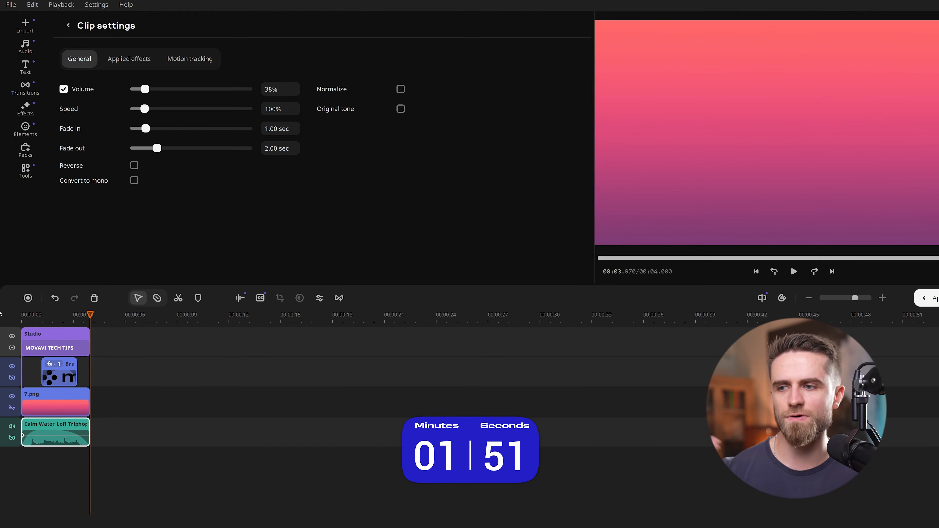
{"action": "key", "text": "space"}
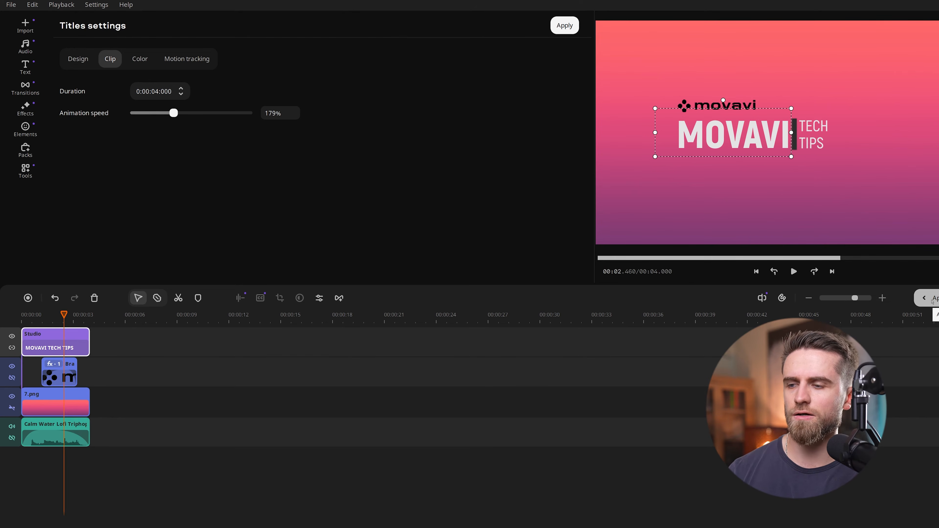
Step: Apply the intro edits and save the intro for reuse under the name Movavi Intro 1
{"action": "left_click", "coordinate": [933, 301]}
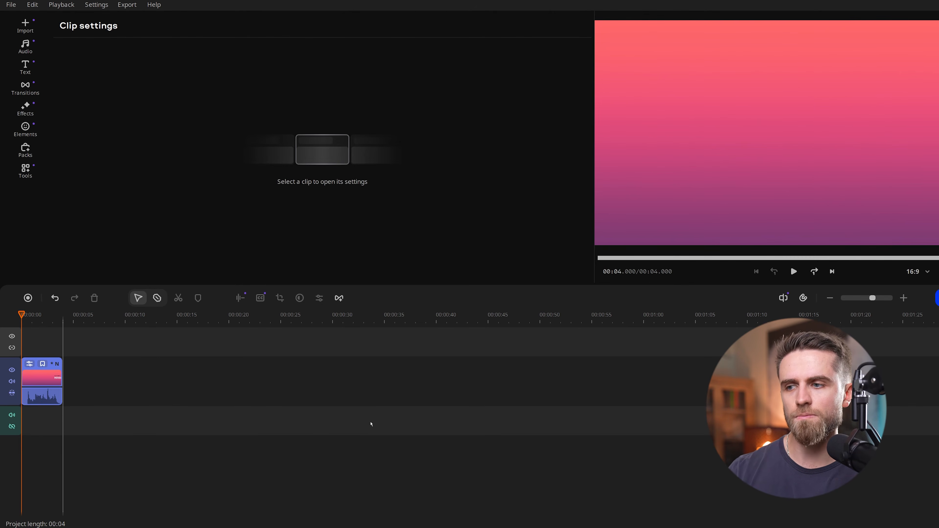
{"action": "left_click", "coordinate": [42, 364]}
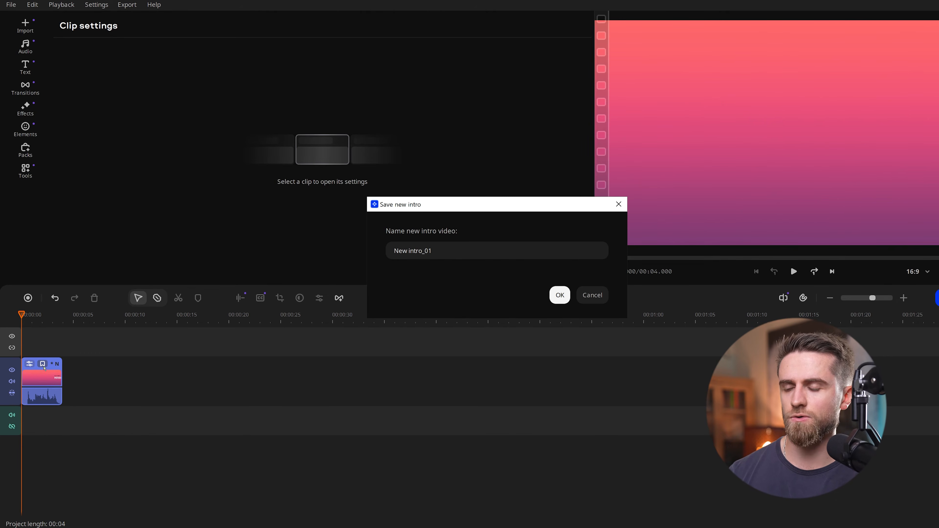
{"action": "left_click_drag", "start_coordinate": [433, 251], "coordinate": [402, 249]}
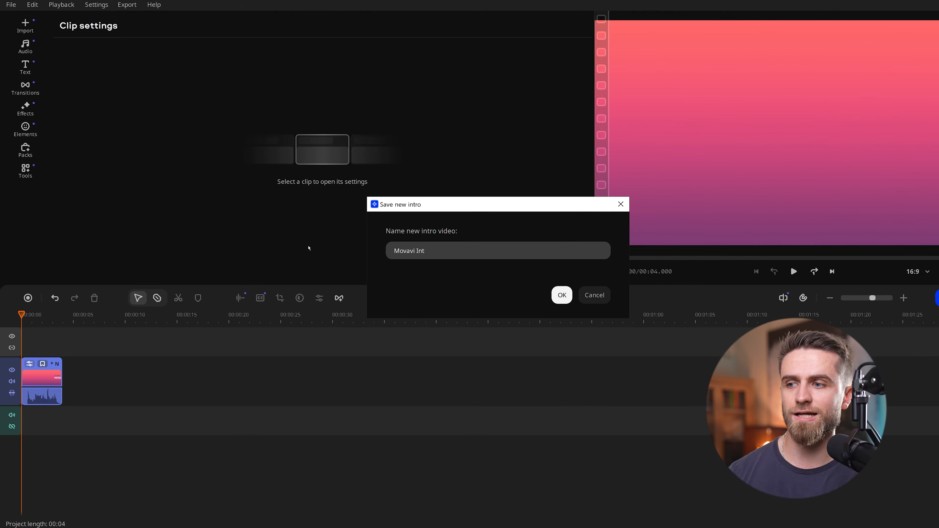
{"action": "left_click", "coordinate": [562, 295]}
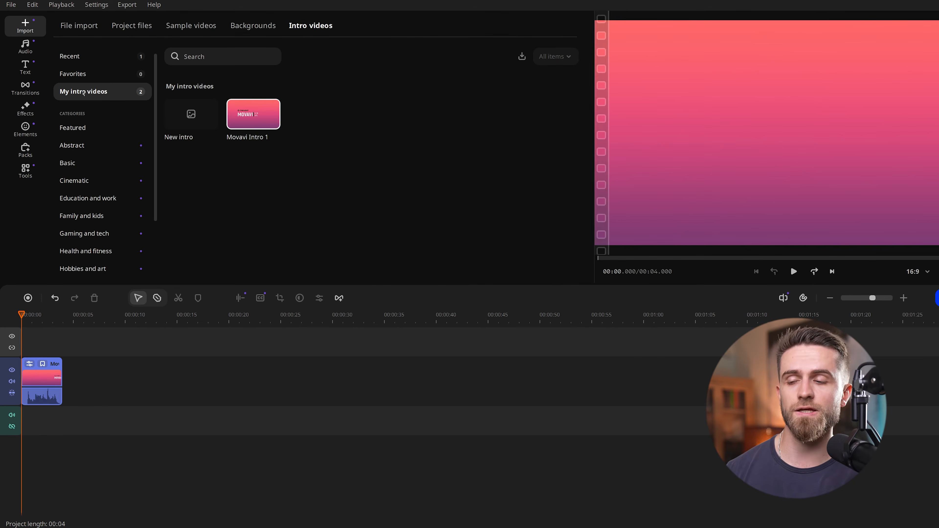